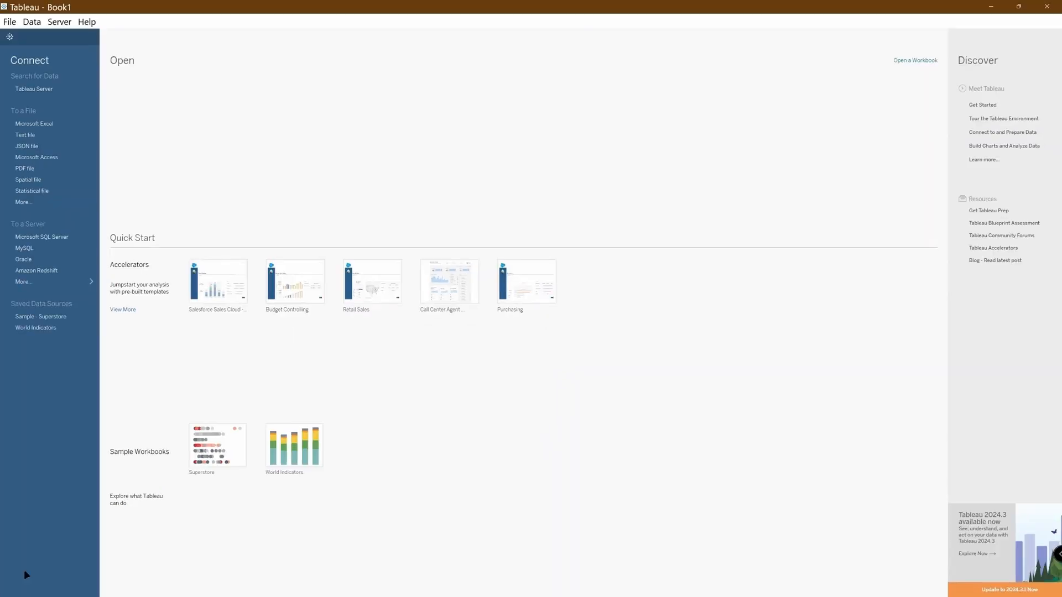
Connect to the saved Sample - Superstore data source
click(47, 319)
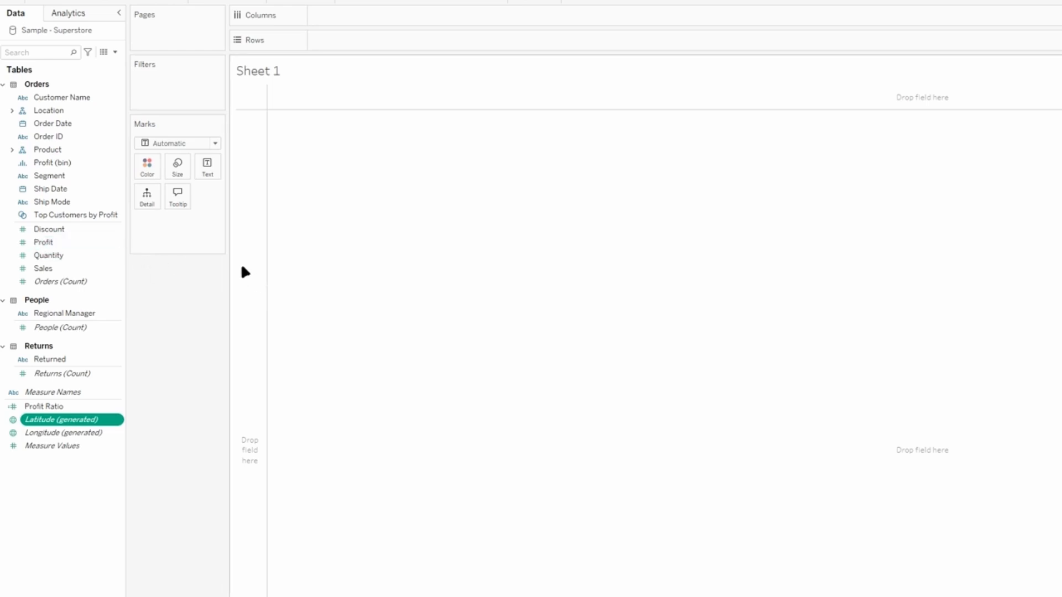
Lay out the view with Order Date as continuous Week Number on Columns and Ship Mode on Rows
mouse_move(63, 128)
mouse_down()
mouse_move(117, 123)
mouse_move(311, 51)
mouse_move(350, 13)
mouse_move(41, 128)
mouse_move(308, 43)
mouse_move(347, 19)
mouse_up()
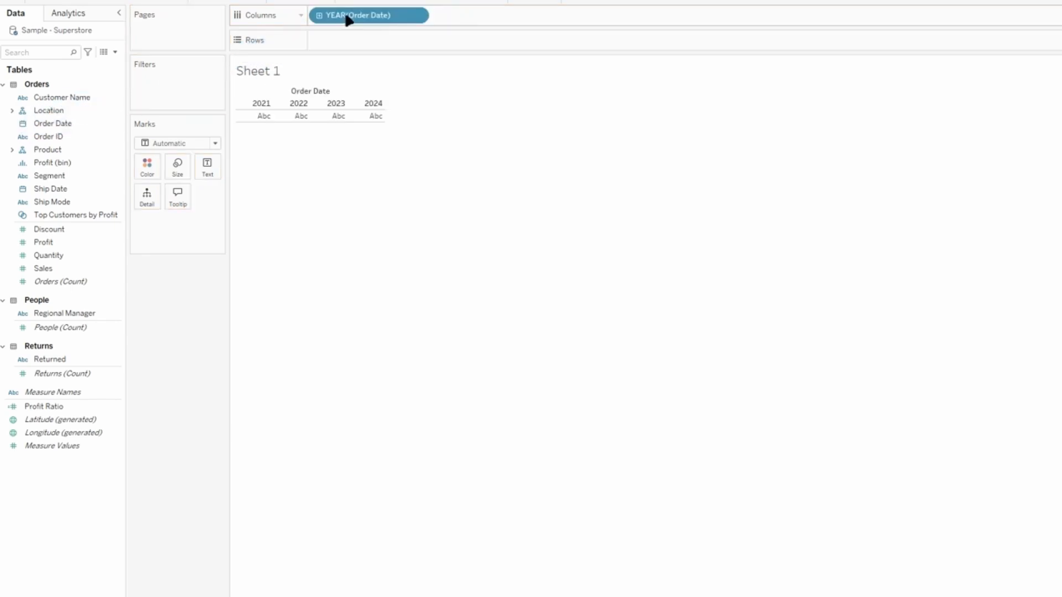
click(418, 16)
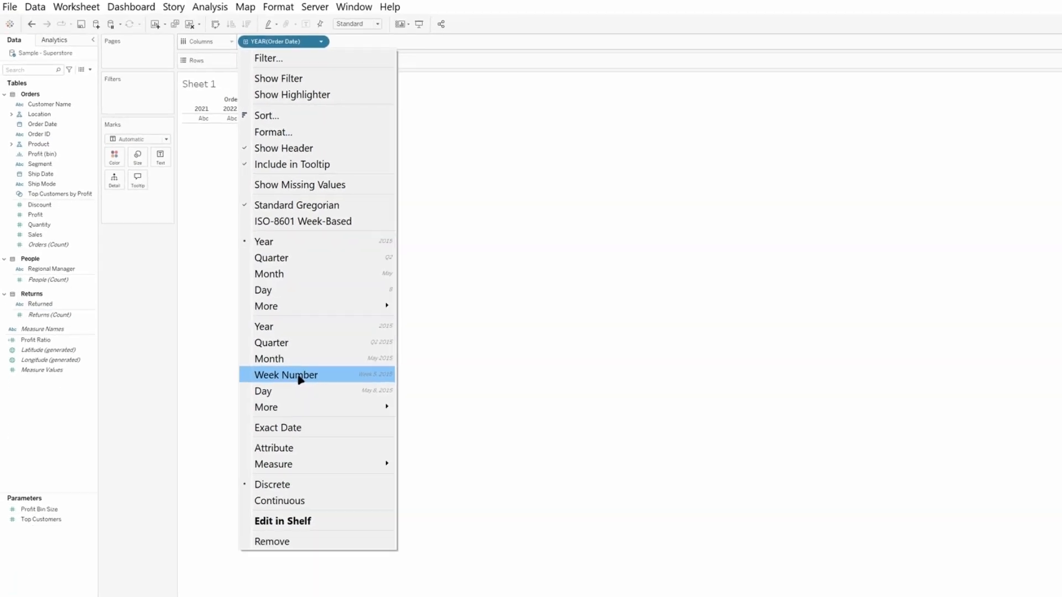
click(391, 456)
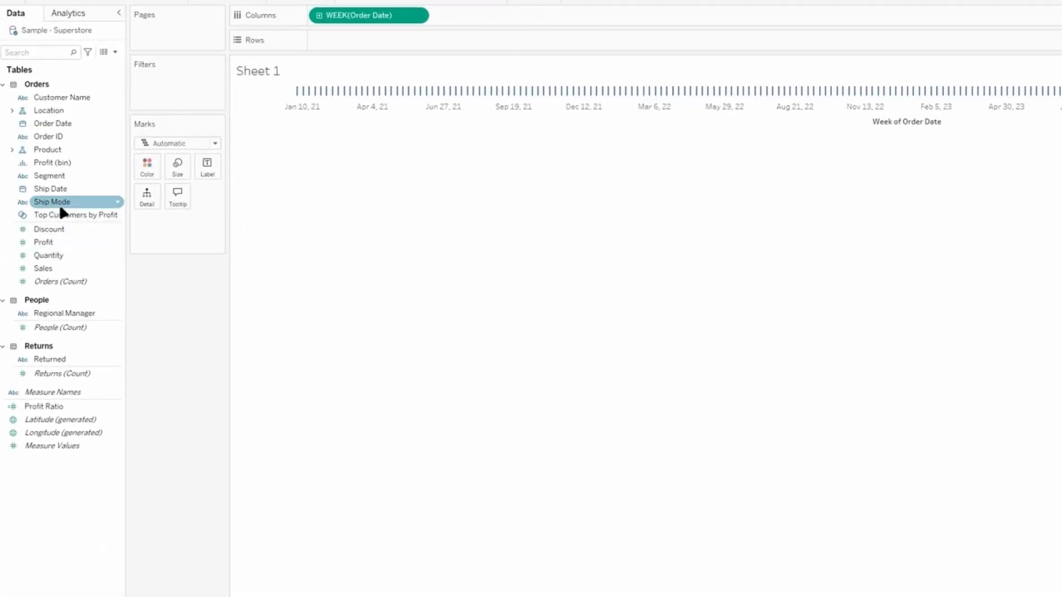
drag(61, 210, 349, 51)
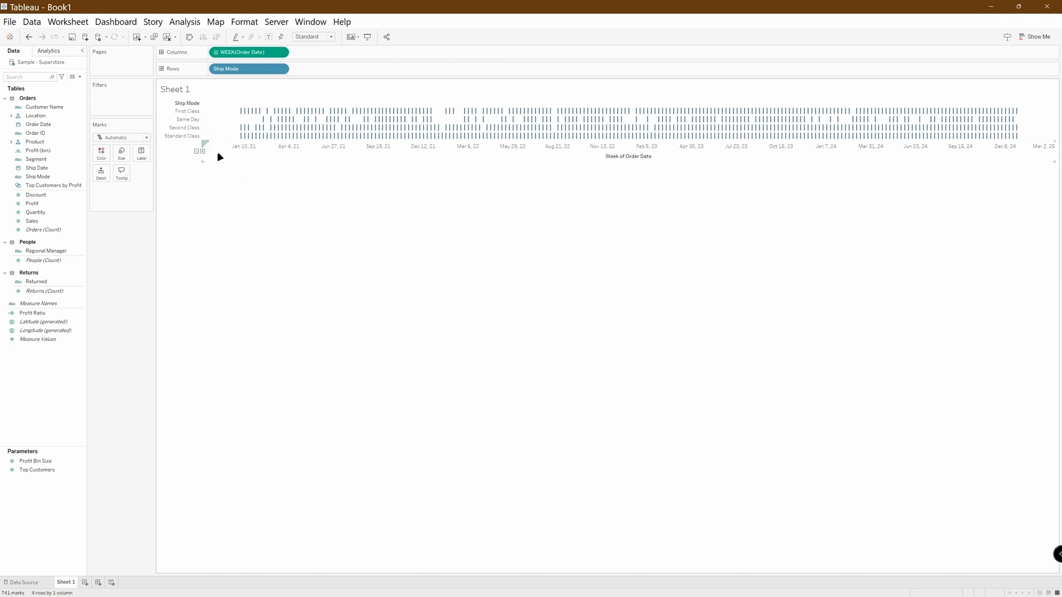
Create a calculated field named OrderUntilShip
click(189, 22)
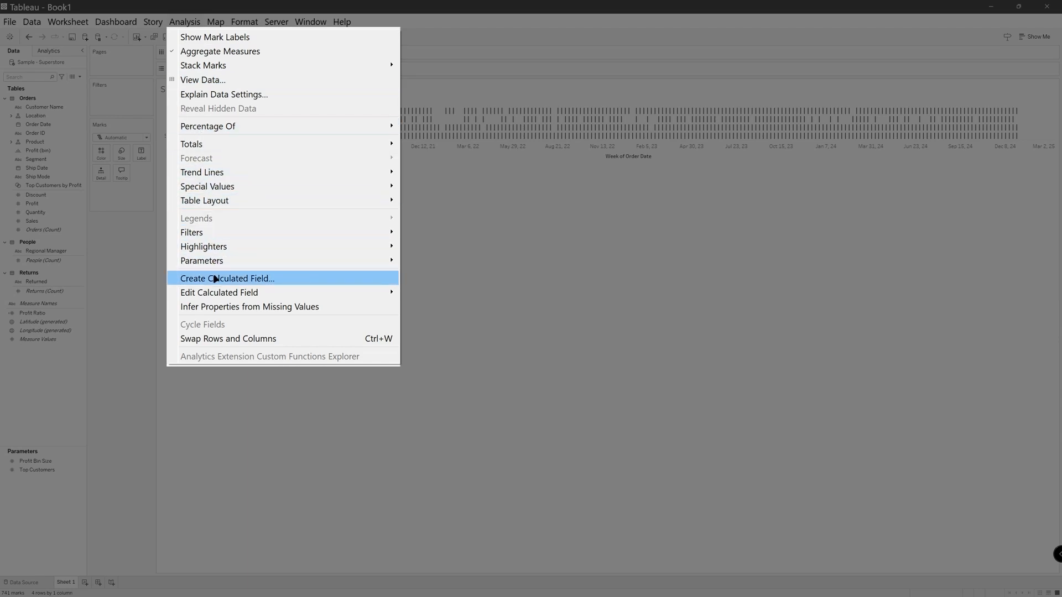
click(216, 279)
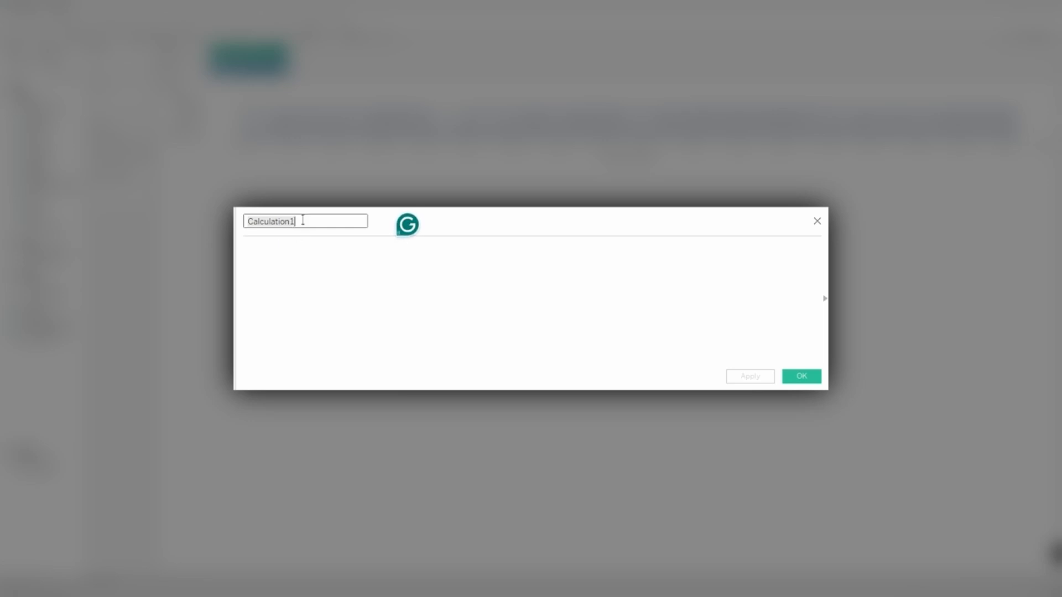
key(BackSpace)
text(O)
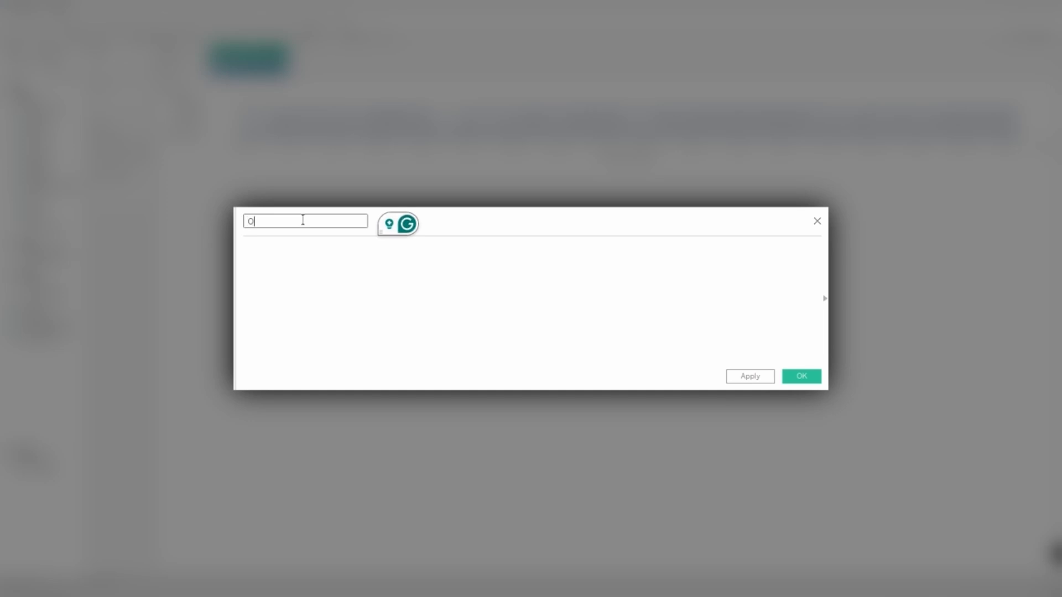
text(rderUn)
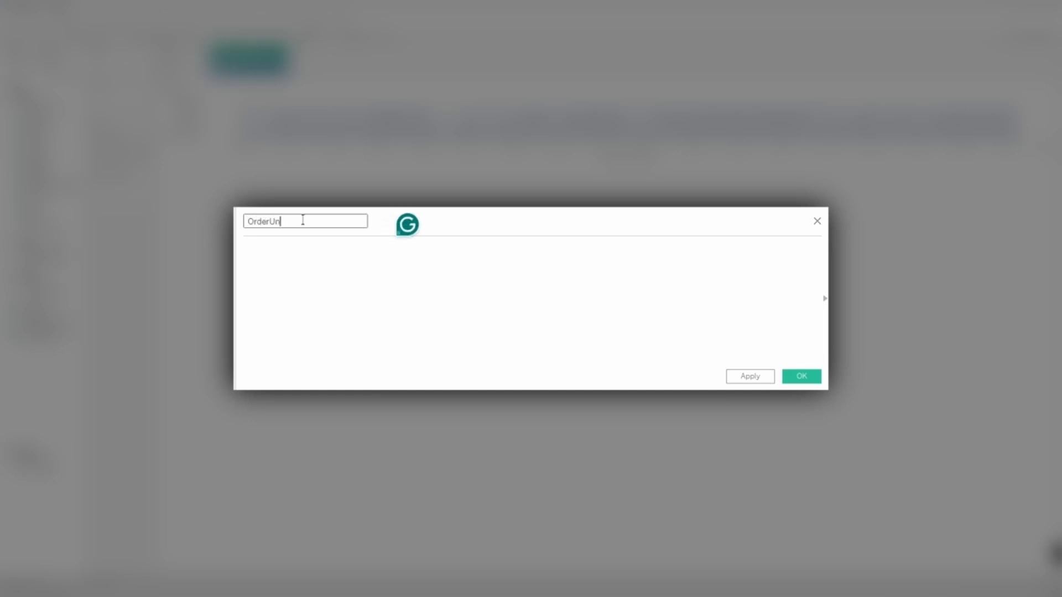
text(tilShip)
click(377, 264)
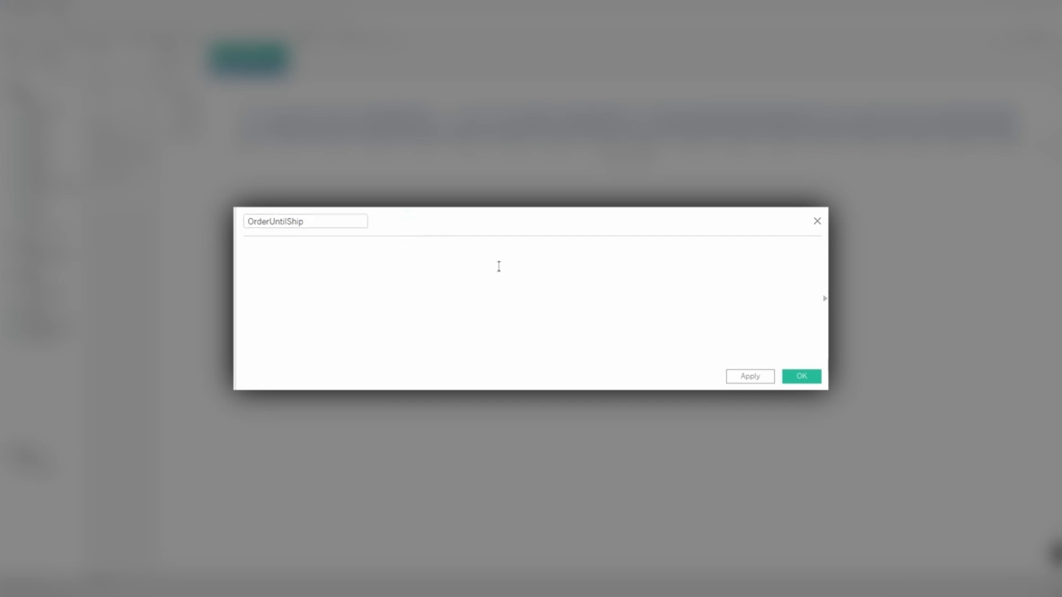
Begin the OrderUntilShip formula with the DATEDIFF function, using 'day' as the date part
click(825, 308)
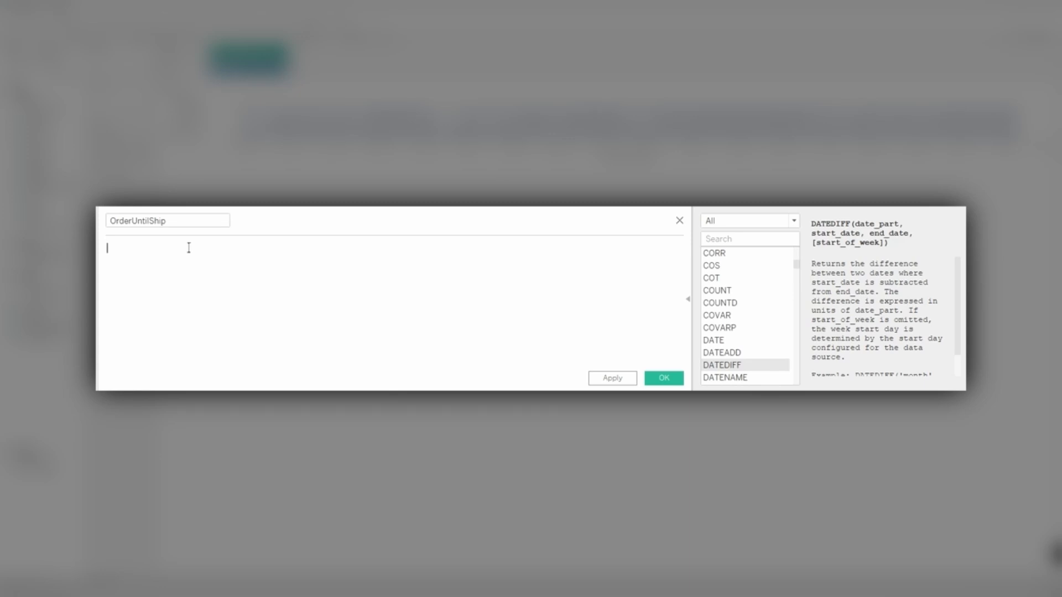
text(DA)
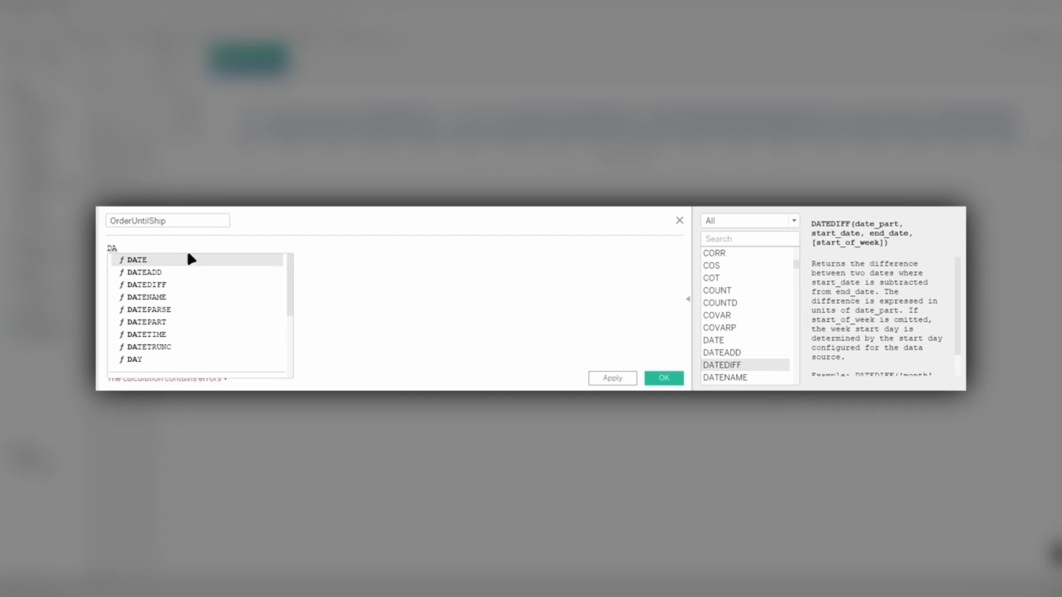
mouse_move(182, 288)
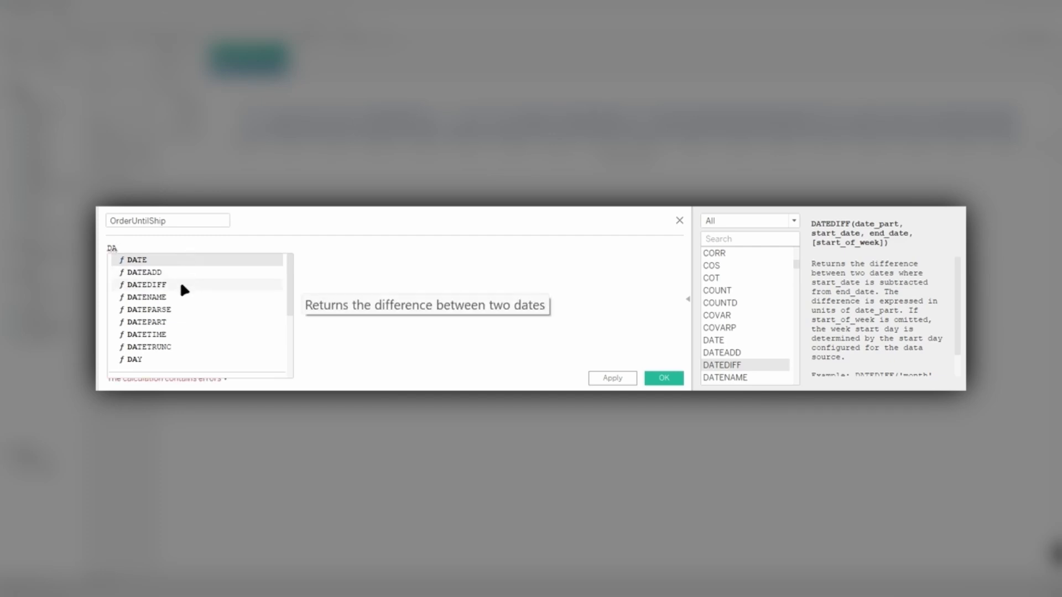
double_click(182, 286)
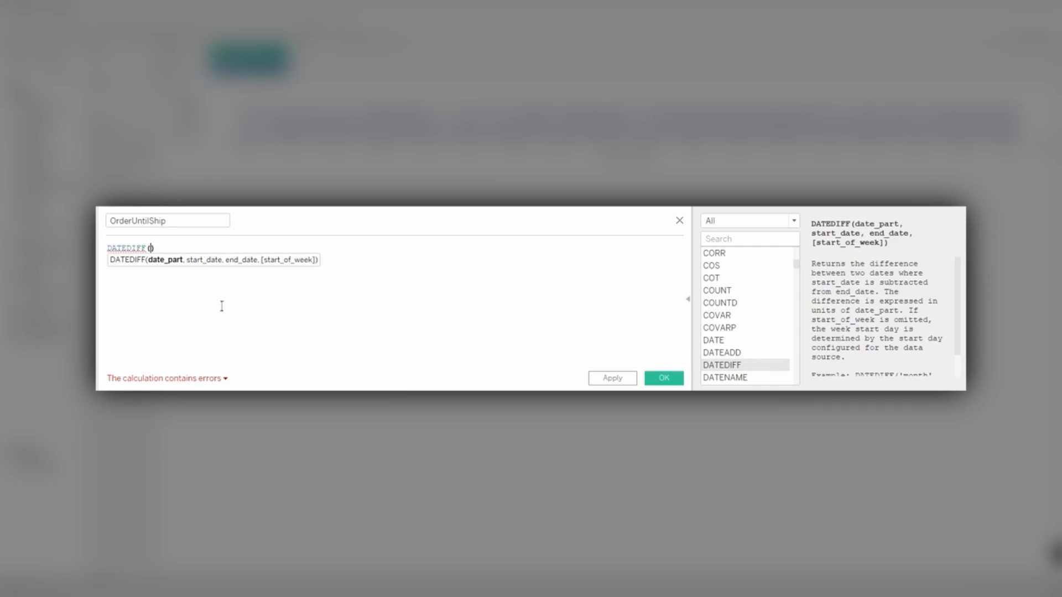
text('a)
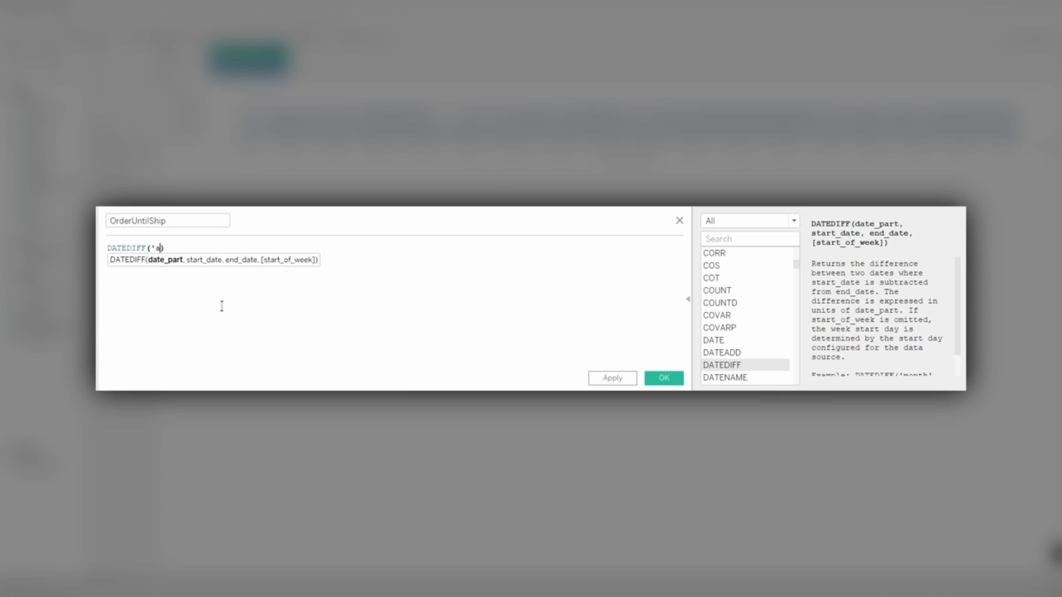
key(BackSpace)
text(da)
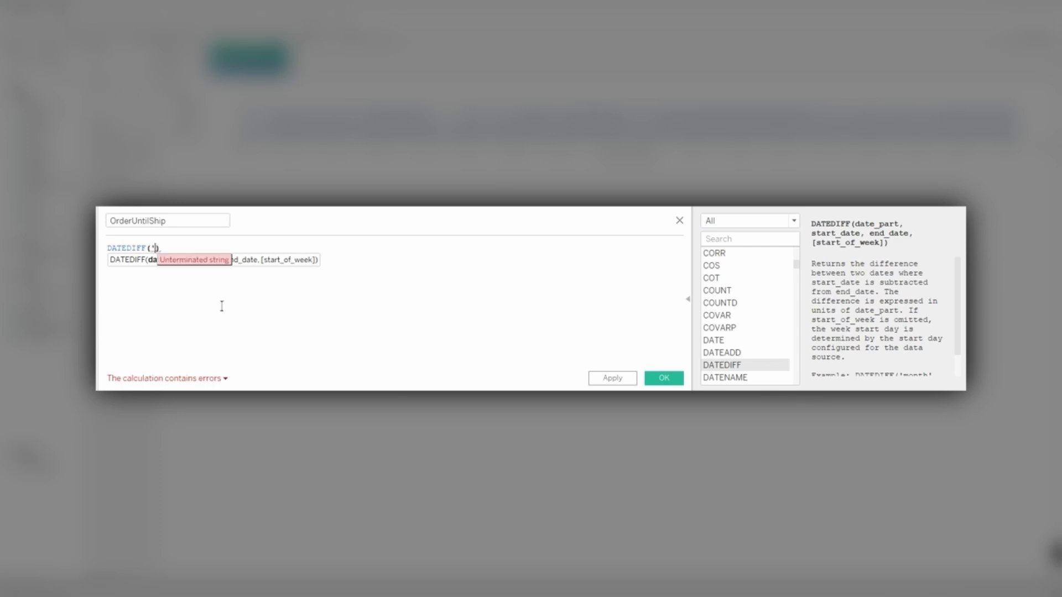
text(y)
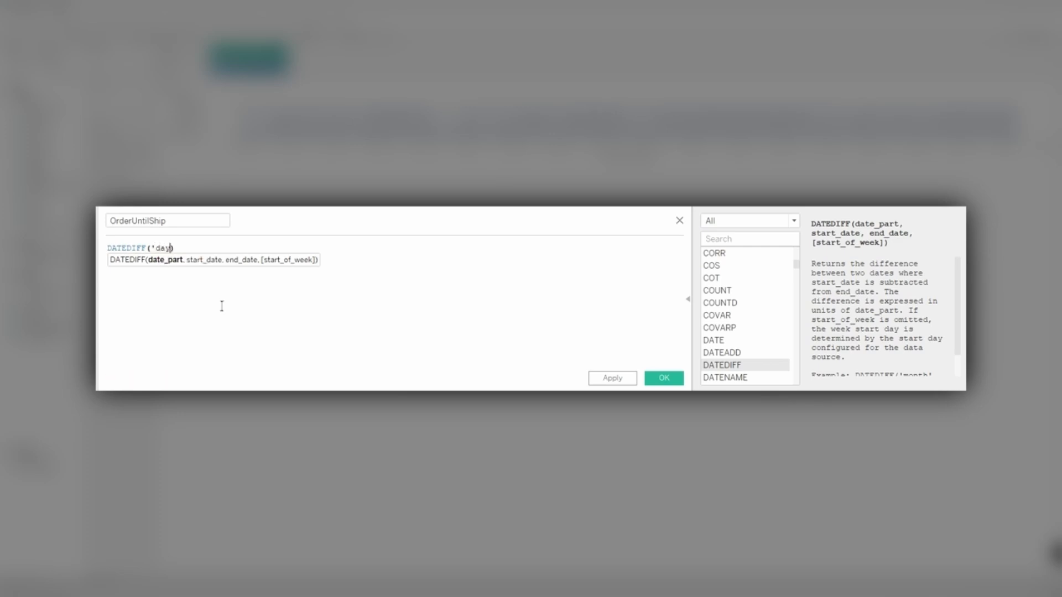
text(', )
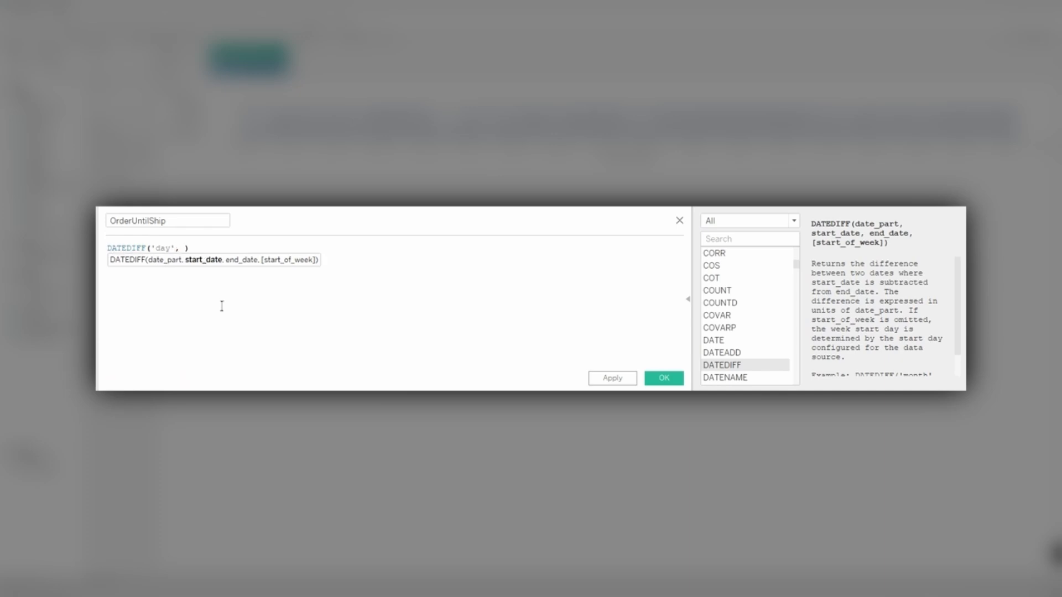
Complete the DATEDIFF formula with [Order Date] as start date and [Ship Date] as end date, and save the calculated field
text(Or)
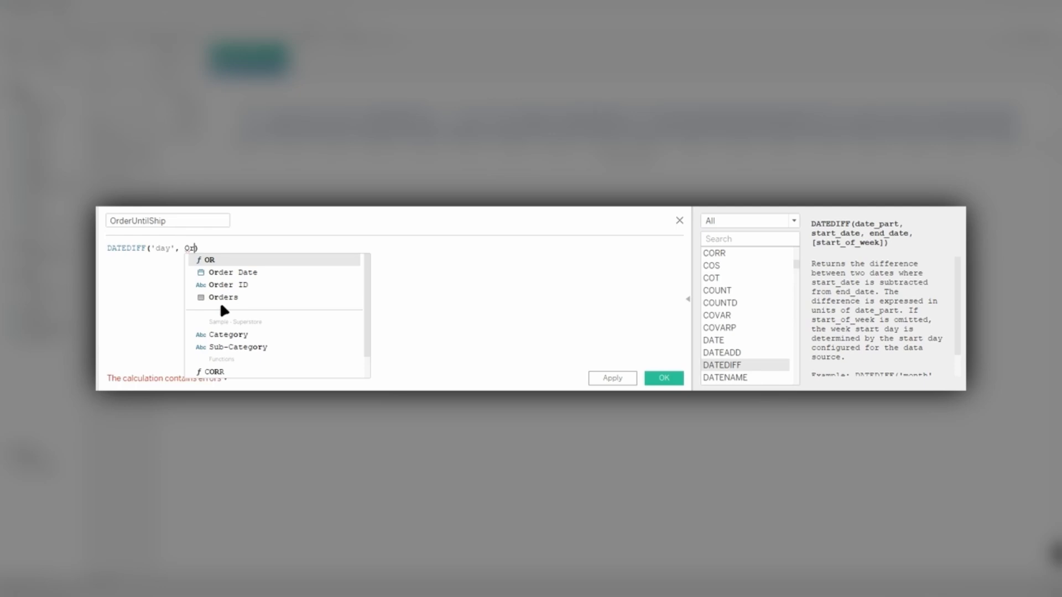
click(267, 274)
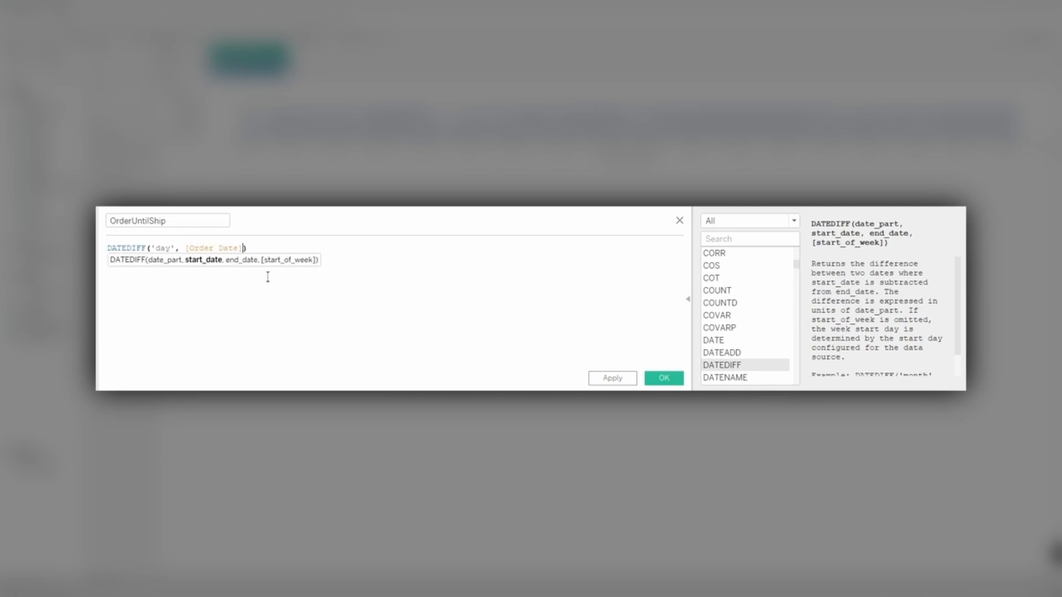
text(, shi)
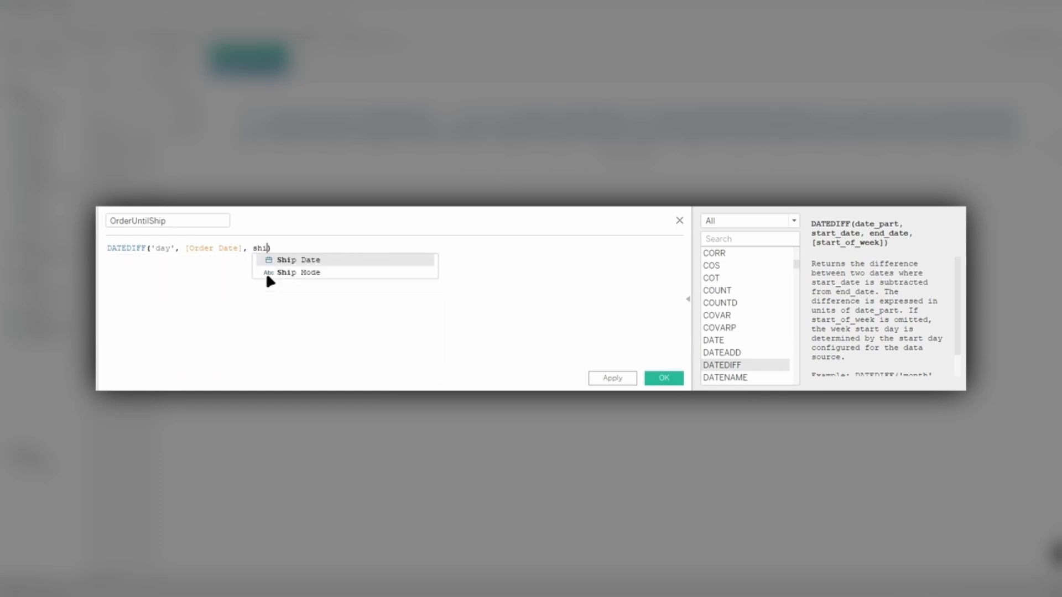
key(Return)
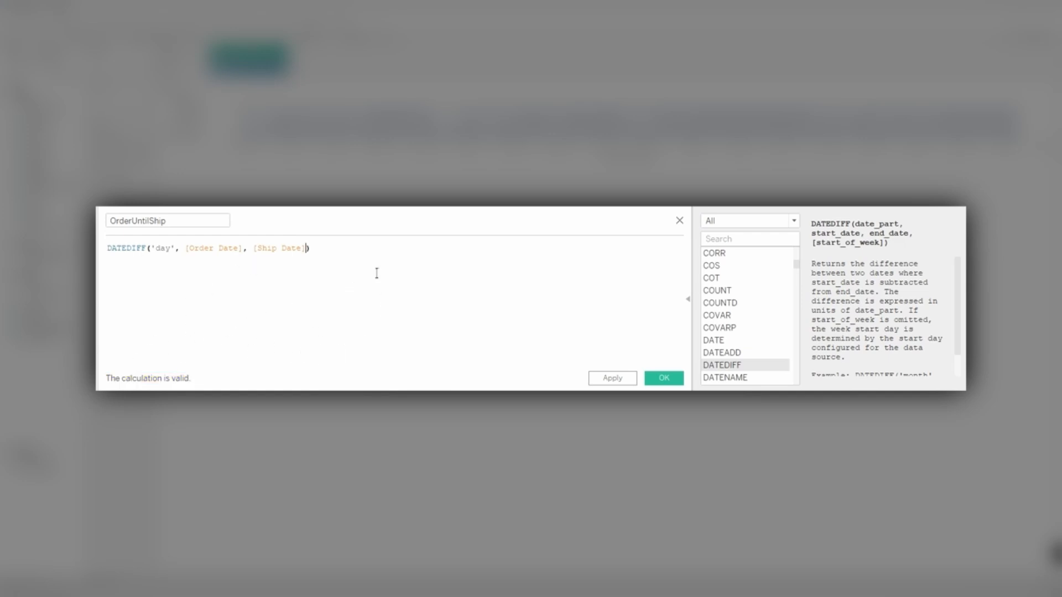
drag(307, 251, 108, 248)
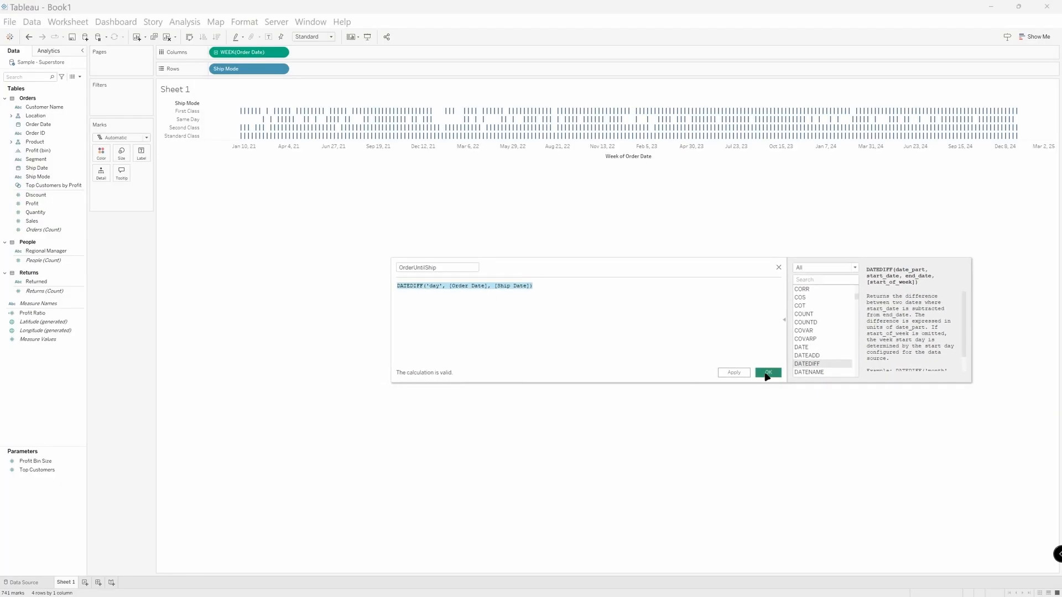
click(663, 380)
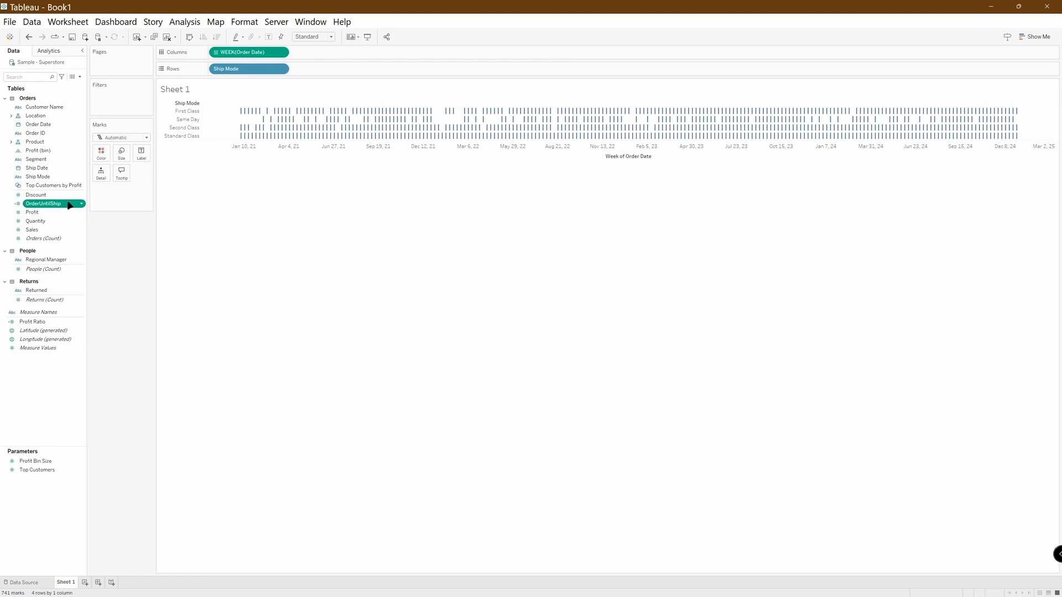
Size the marks by OrderUntilShip, aggregated as Average
drag(69, 206, 127, 156)
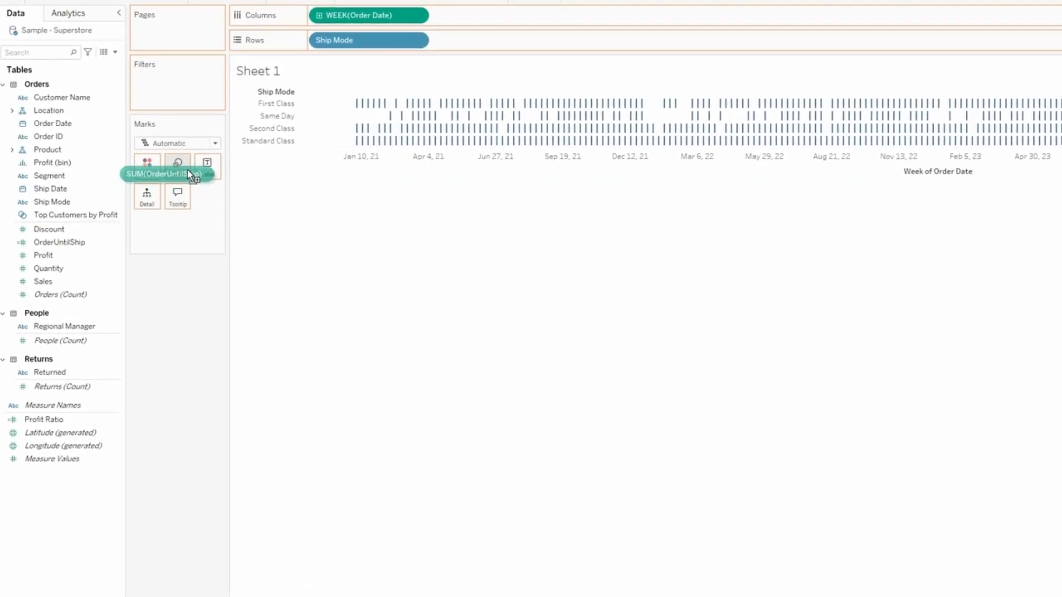
mouse_move(188, 174)
mouse_down()
mouse_move(173, 176)
mouse_move(184, 155)
mouse_up()
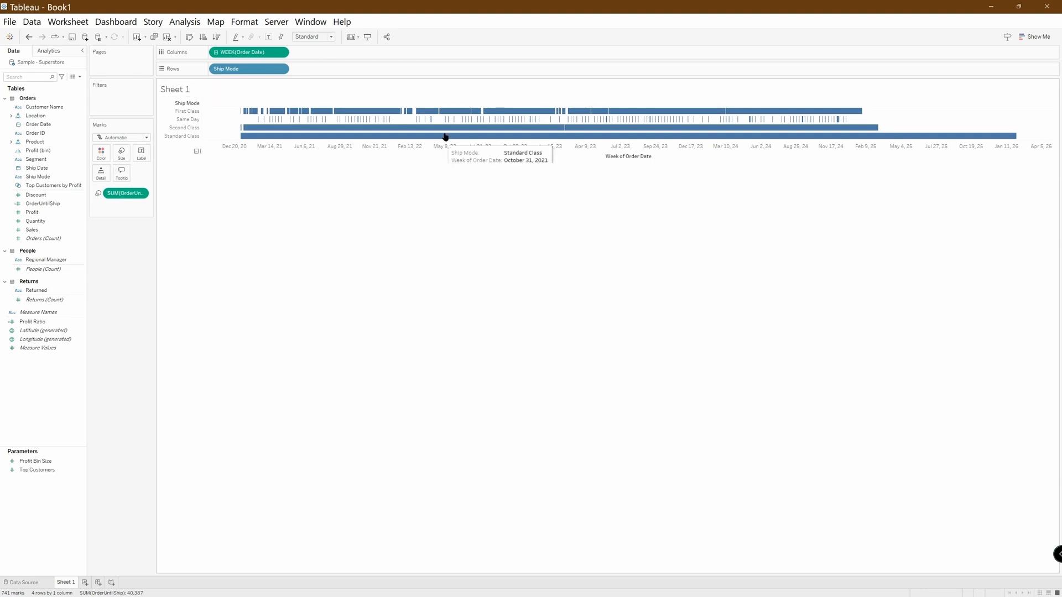
mouse_move(396, 133)
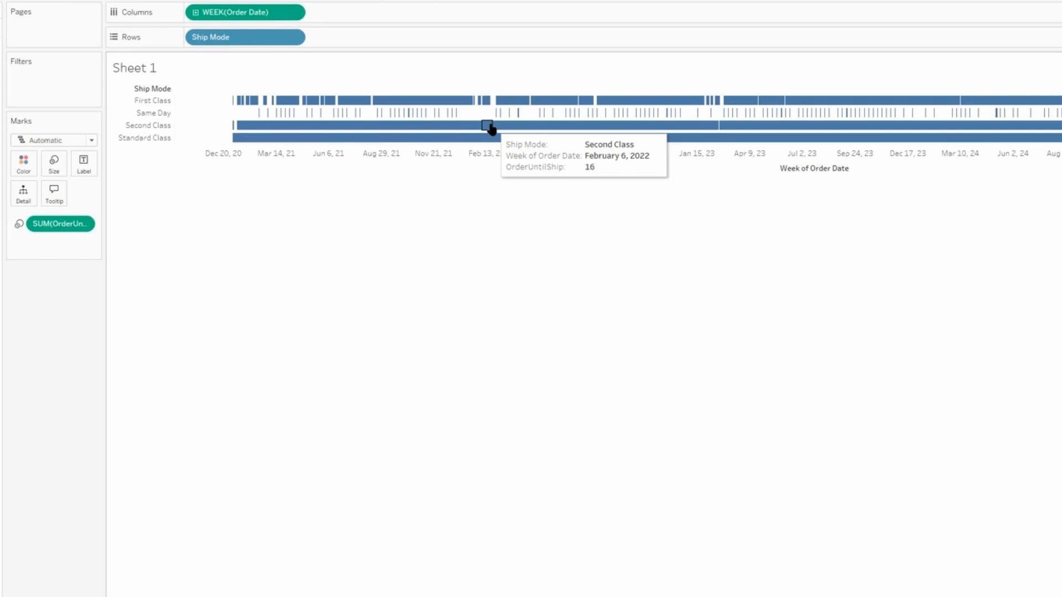
click(86, 227)
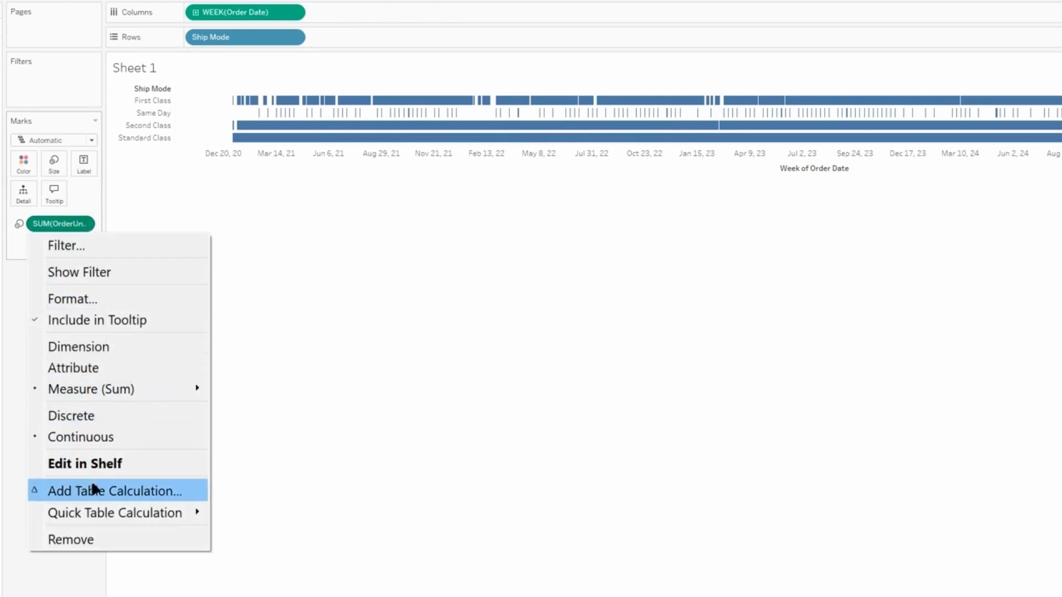
mouse_move(106, 399)
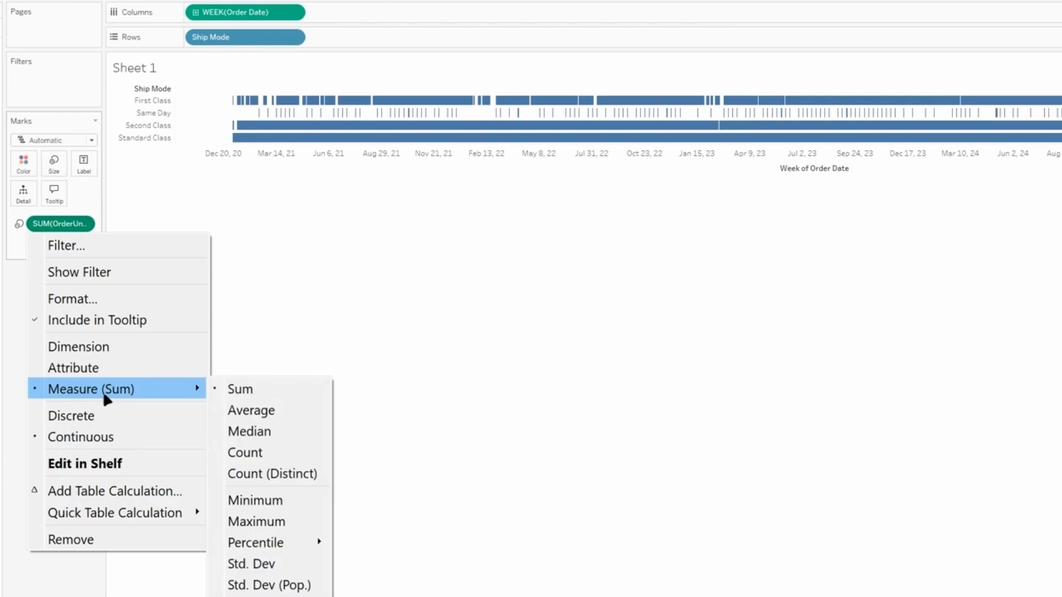
click(273, 409)
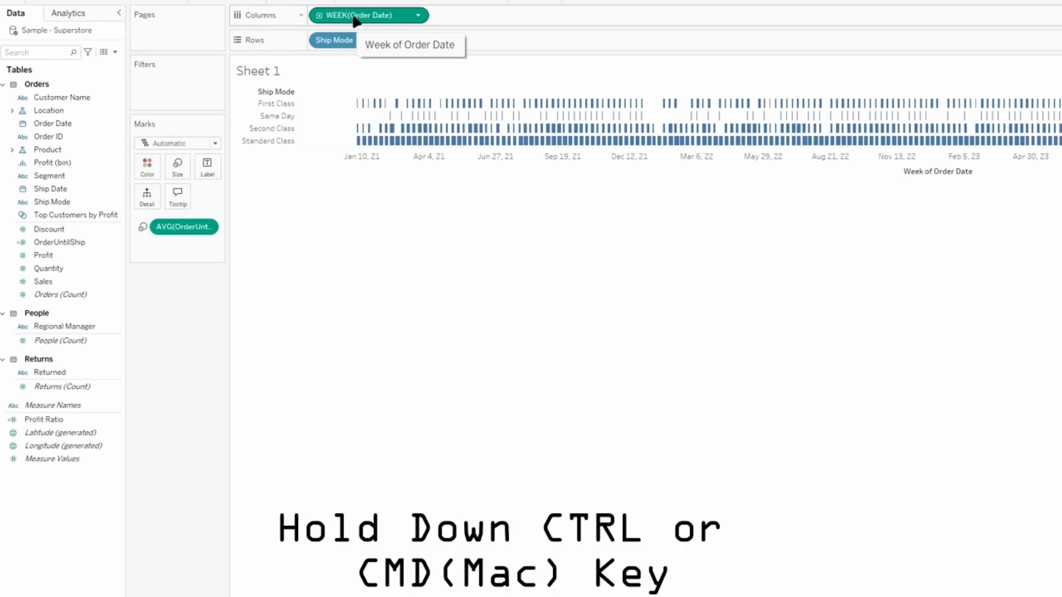
Filter the view by Order Date, using a range of dates from 1/1/2021 to 3/1/2021
drag(354, 20, 174, 94)
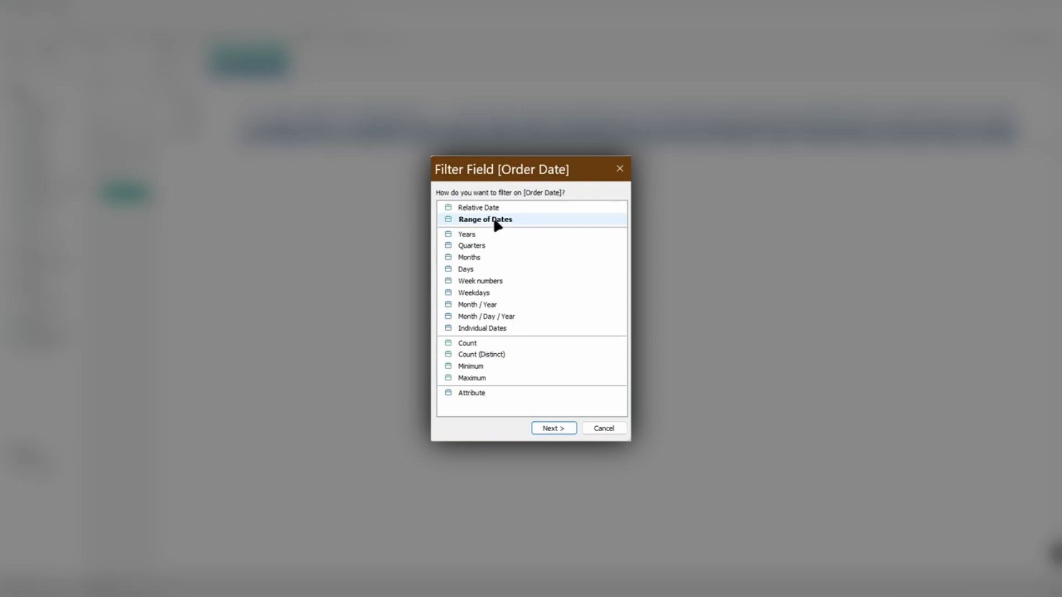
double_click(496, 221)
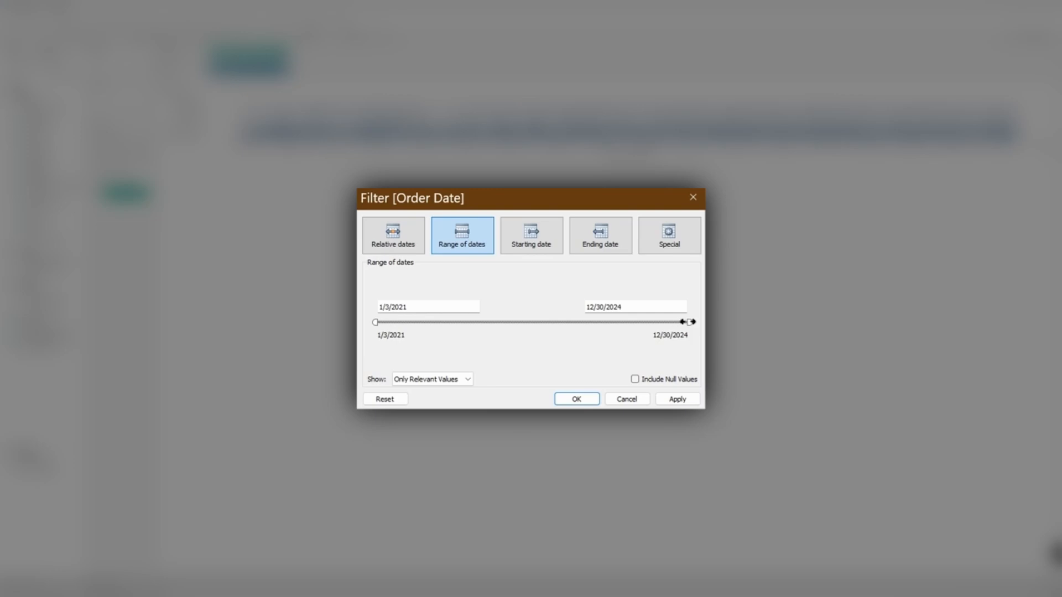
drag(689, 322, 395, 322)
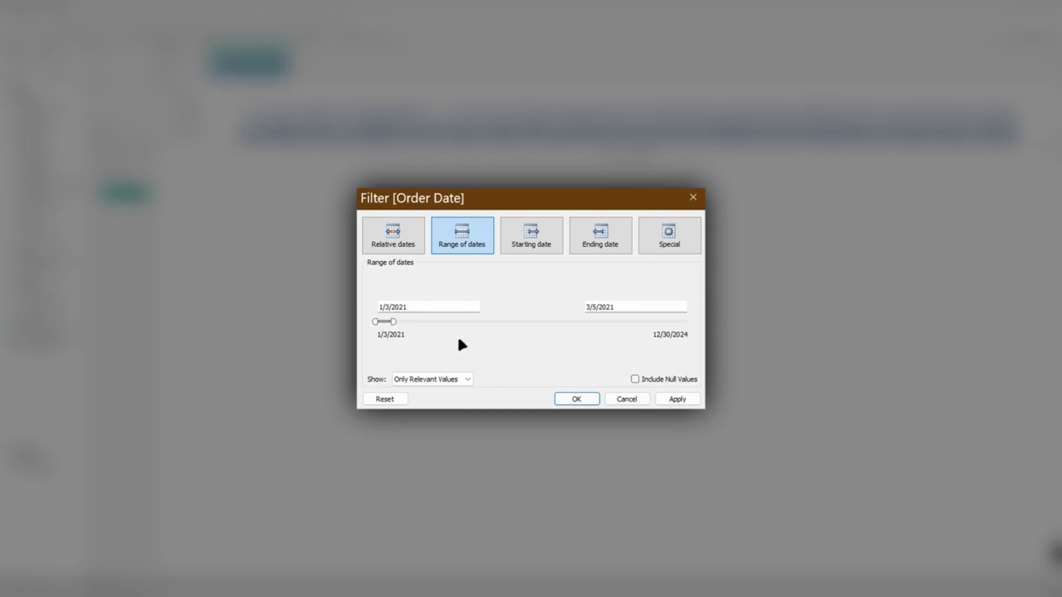
click(640, 307)
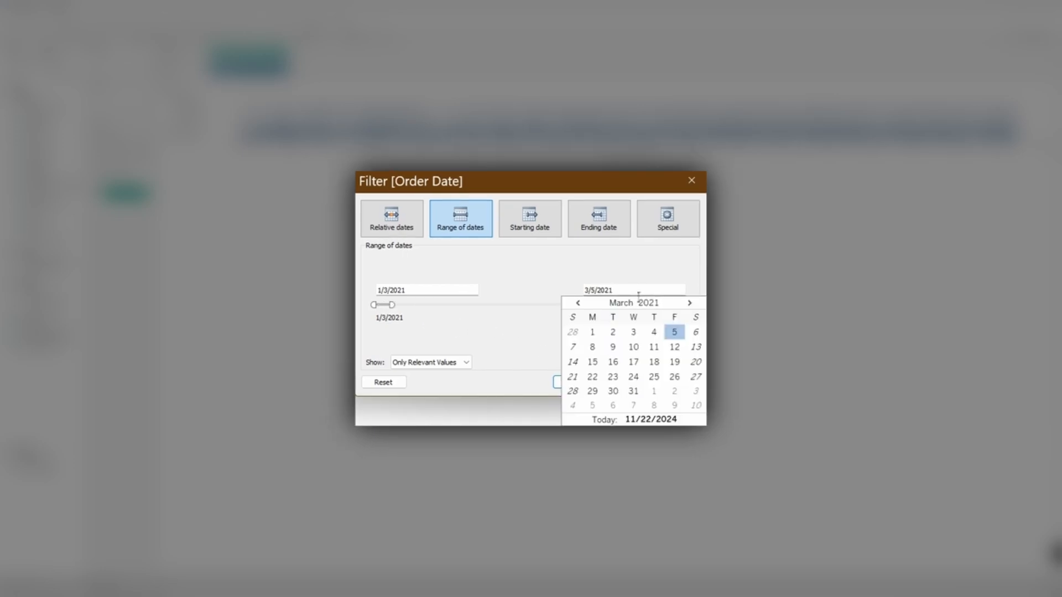
click(593, 332)
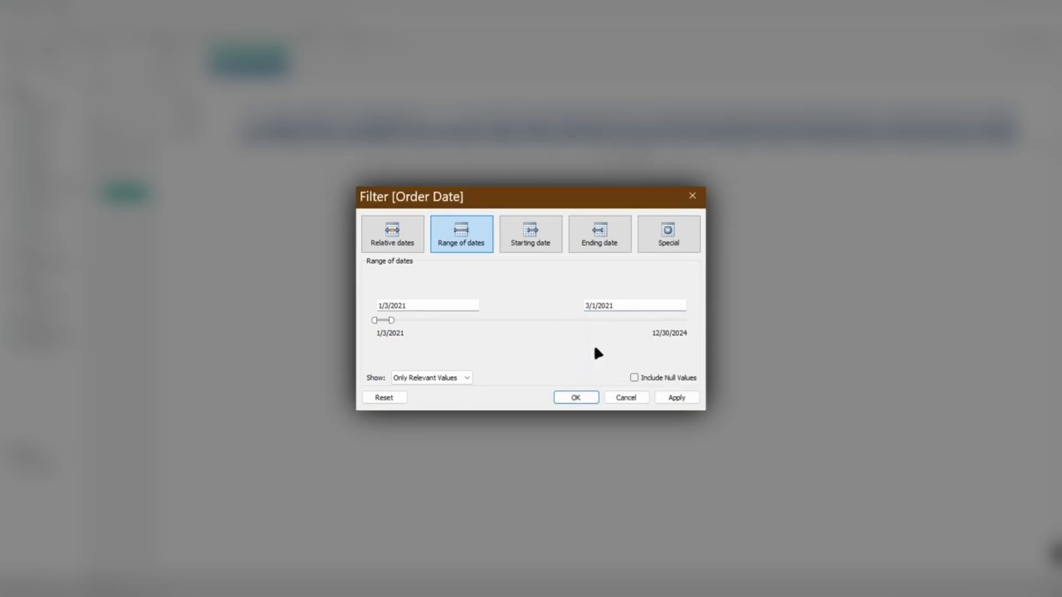
click(399, 305)
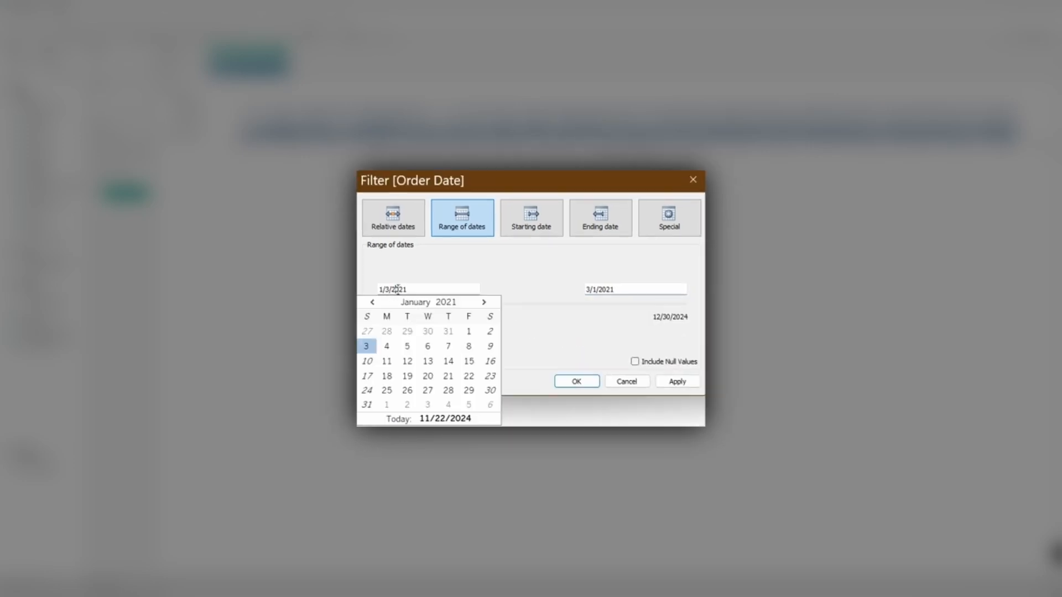
click(468, 332)
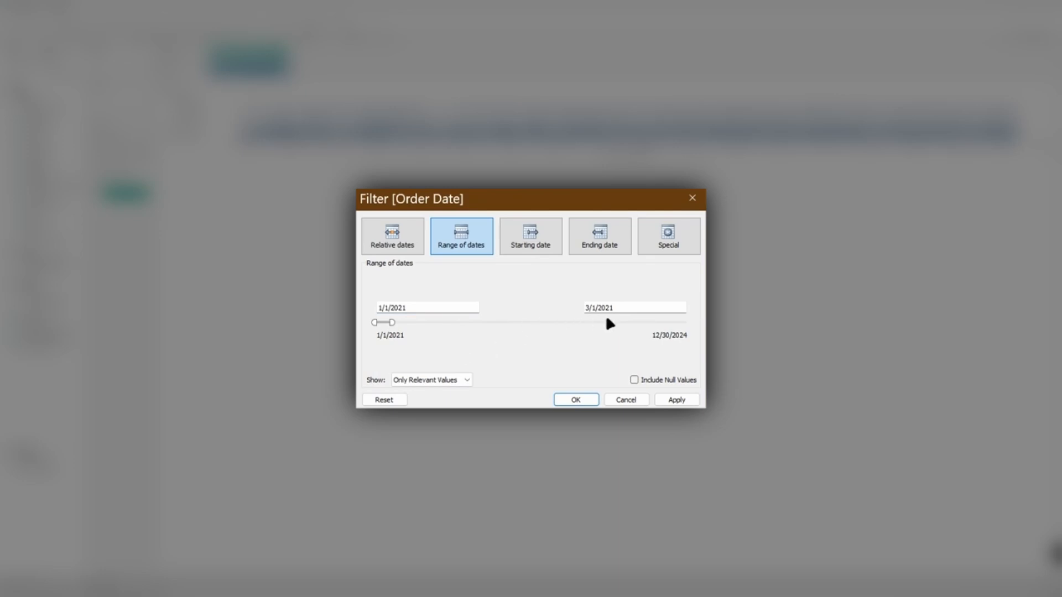
click(574, 399)
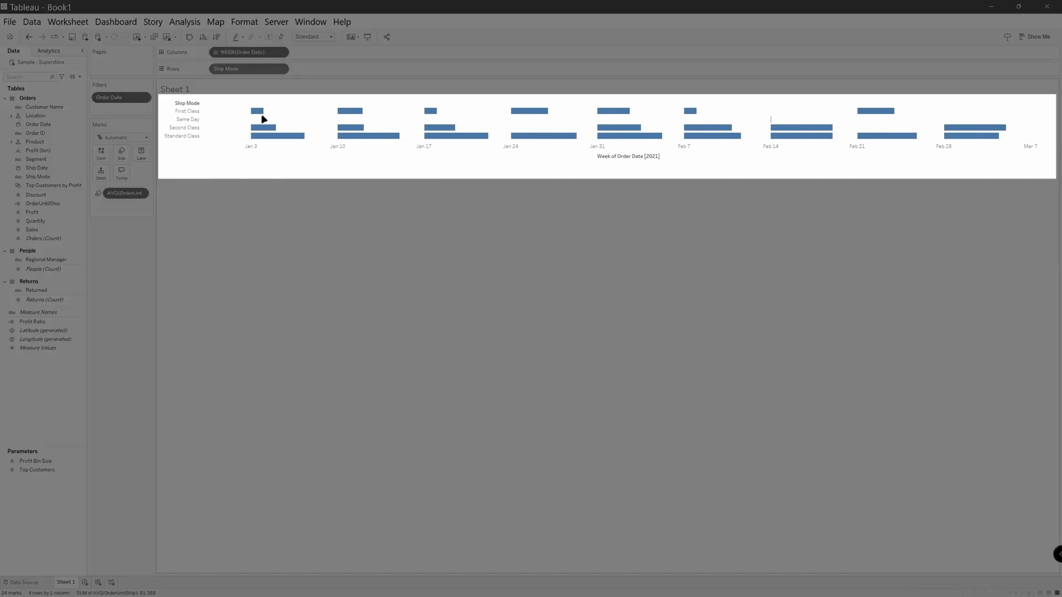
mouse_move(260, 115)
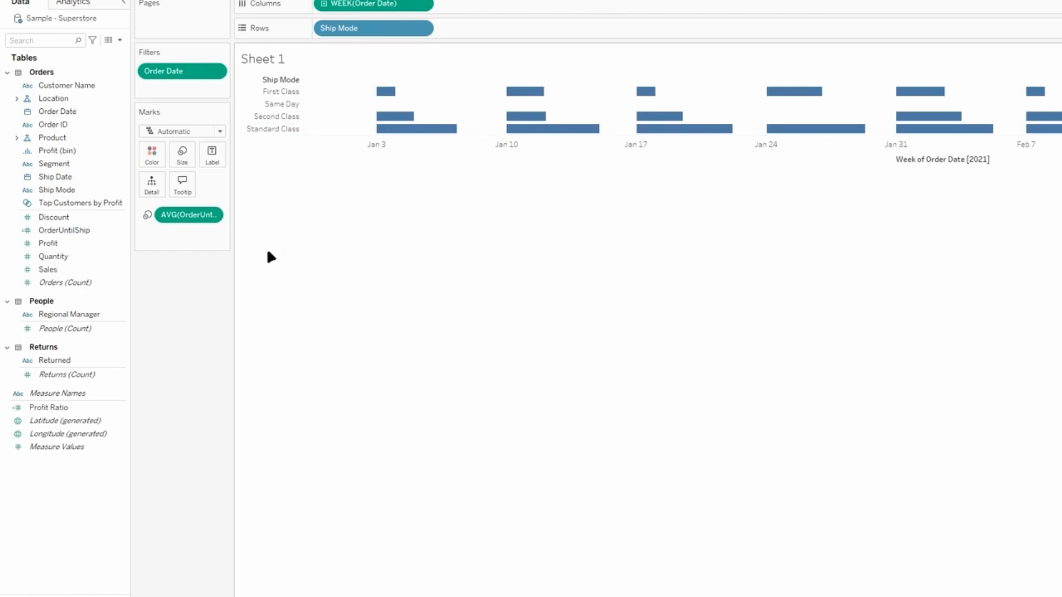
click(54, 192)
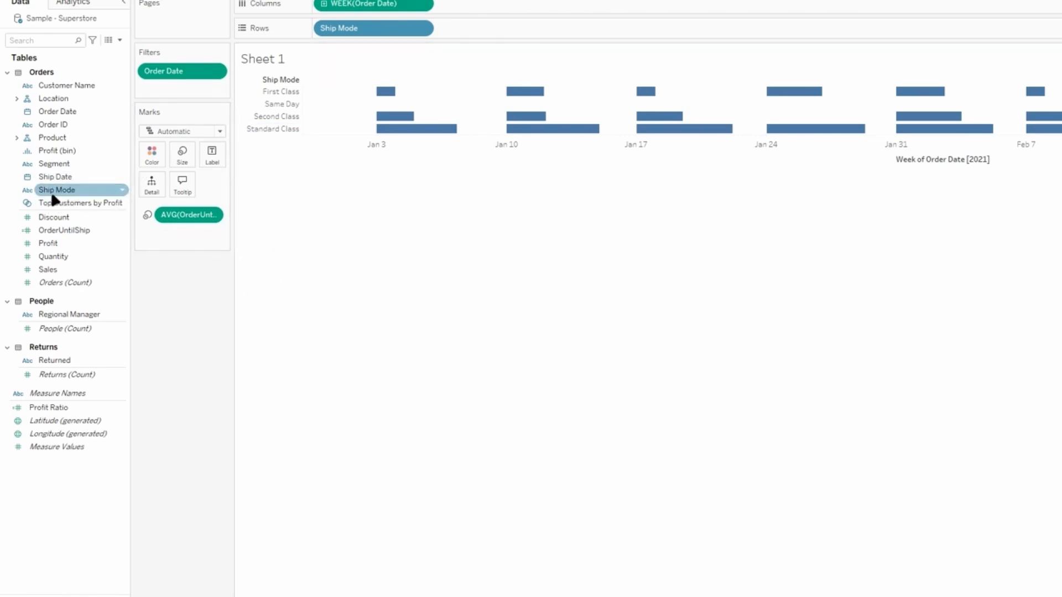
click(54, 194)
click(52, 190)
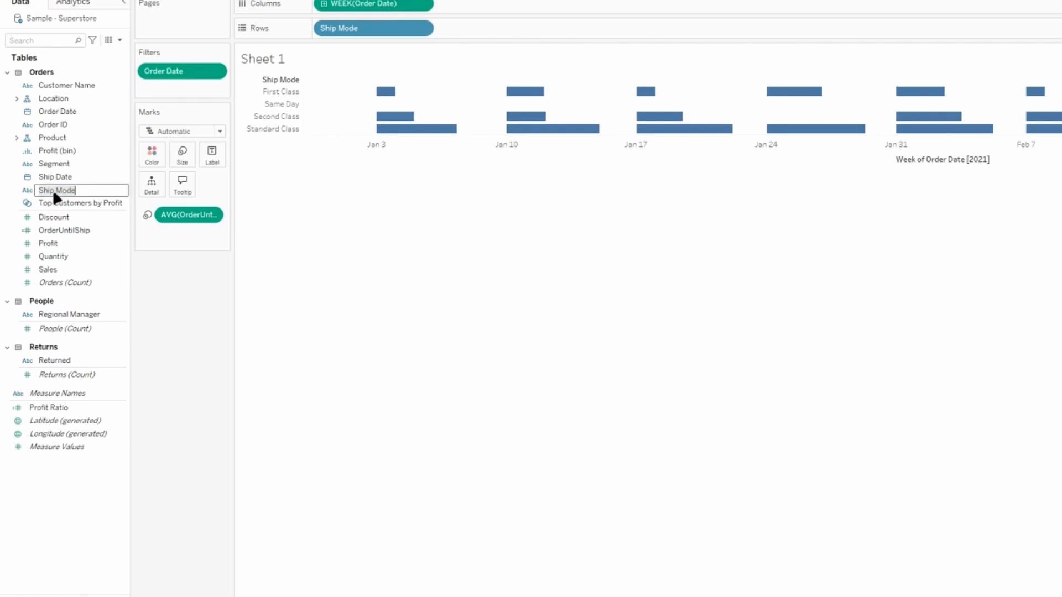
click(88, 186)
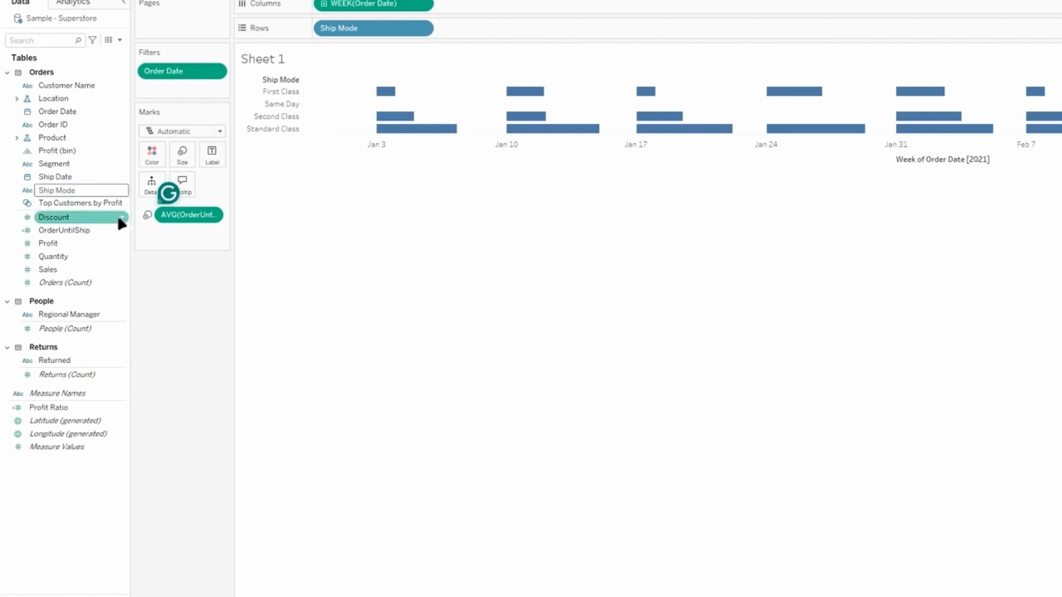
click(198, 242)
Color the marks by Ship Mode
drag(99, 190, 159, 162)
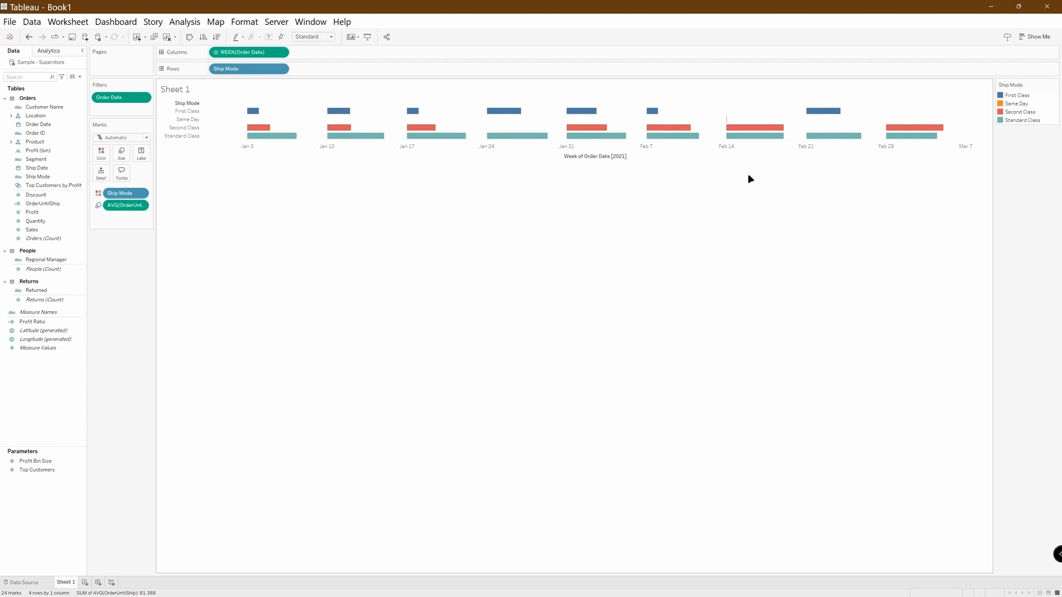
mouse_move(727, 121)
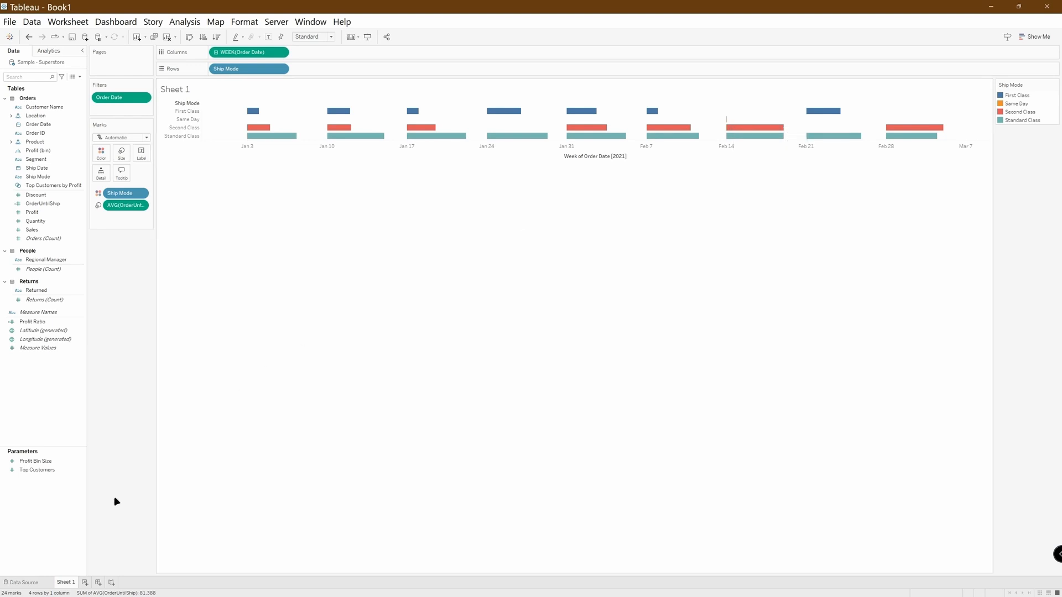
Replace the sheet-name placeholder in the view's title with the text "Gantt Chart"
right_click(190, 95)
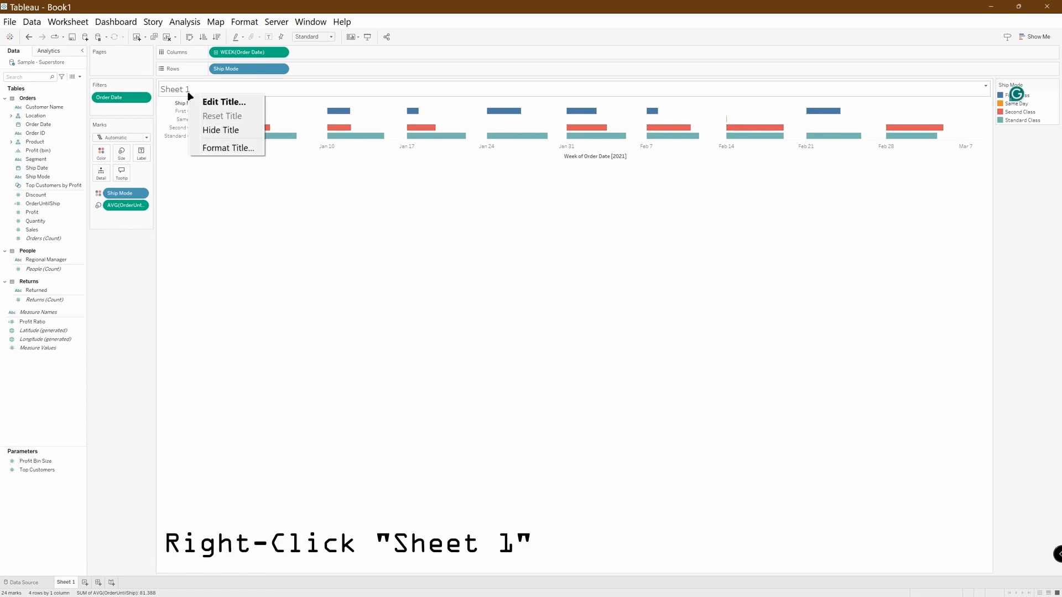
click(210, 104)
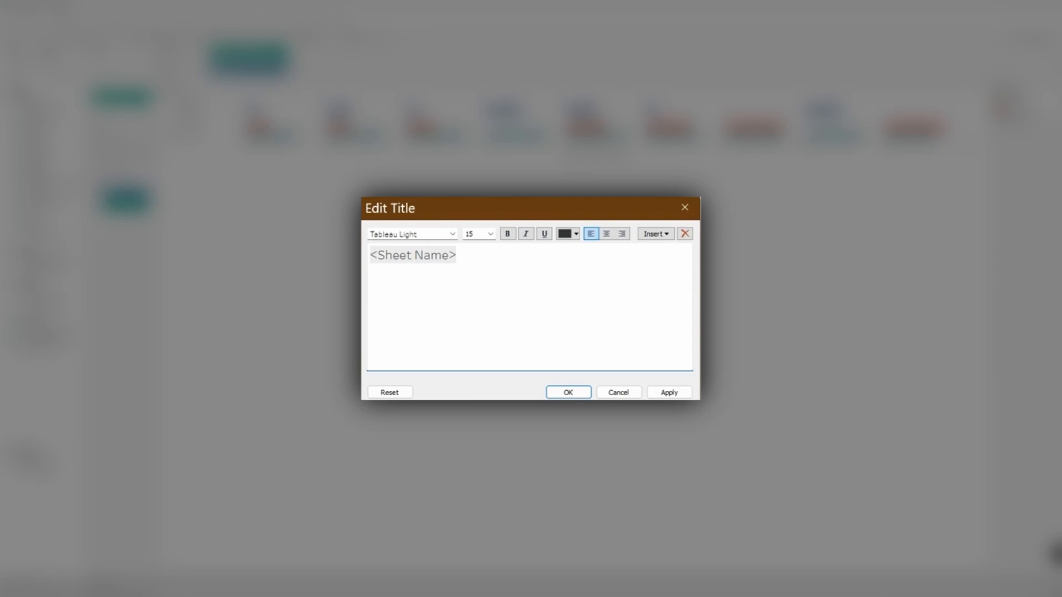
key(BackSpace)
key(BackSpace)
key(BackSpace)
key(BackSpace)
key(BackSpace)
key(BackSpace)
key(BackSpace)
key(BackSpace)
key(BackSpace)
key(BackSpace)
key(BackSpace)
key(BackSpace)
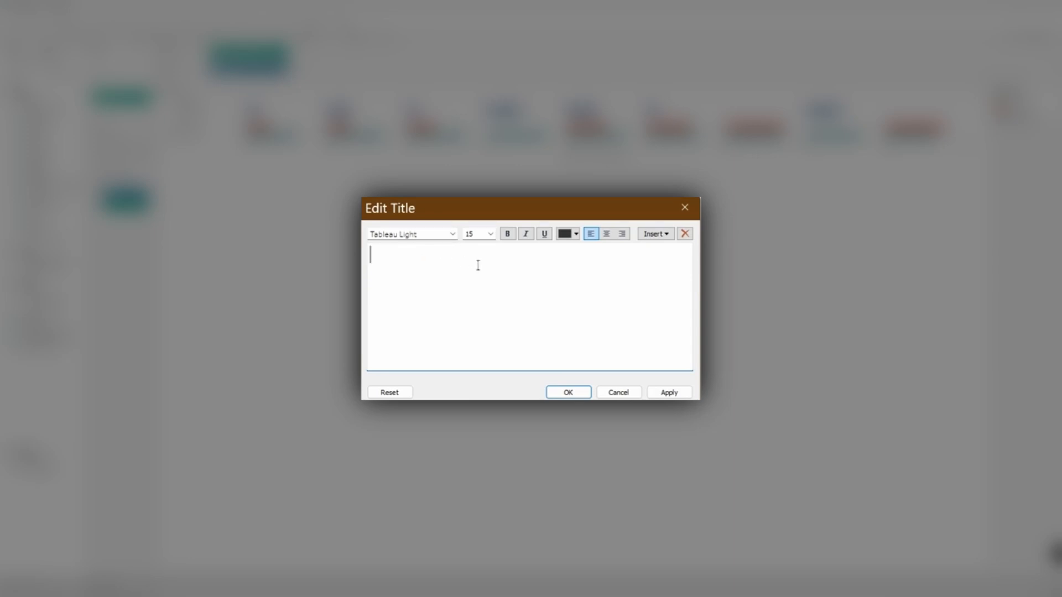
text(Gannt)
key(BackSpace)
key(BackSpace)
text(tt Chart)
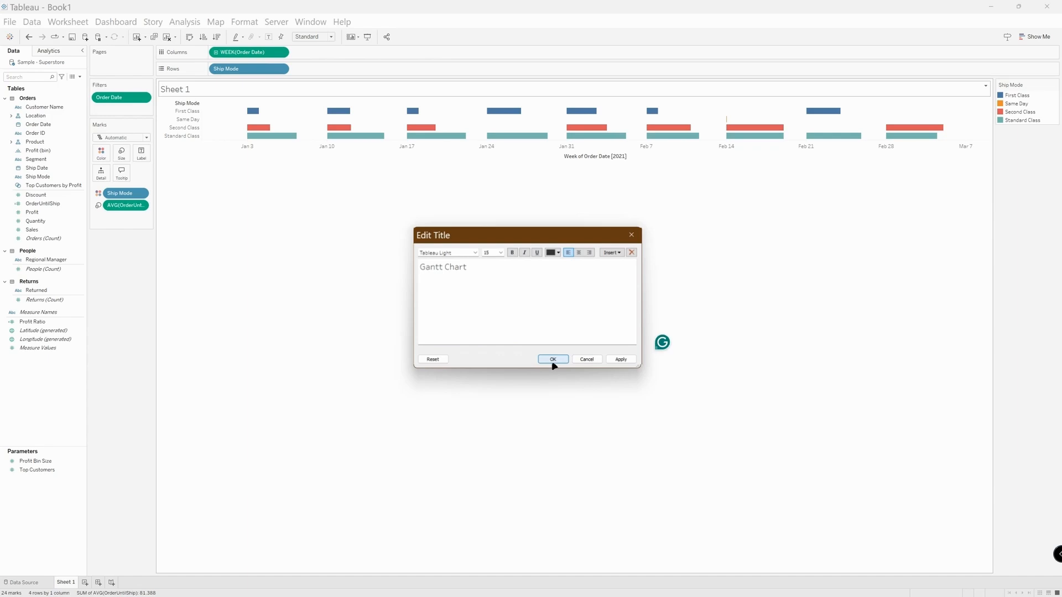
click(567, 392)
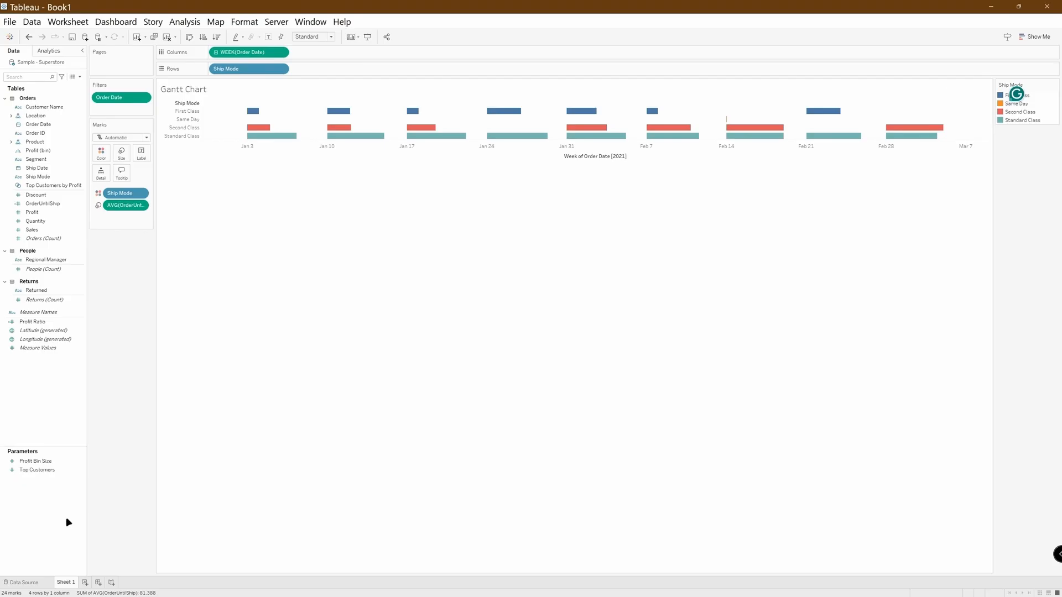
Rename the Sheet 1 worksheet as "Gantt Chart"
double_click(66, 583)
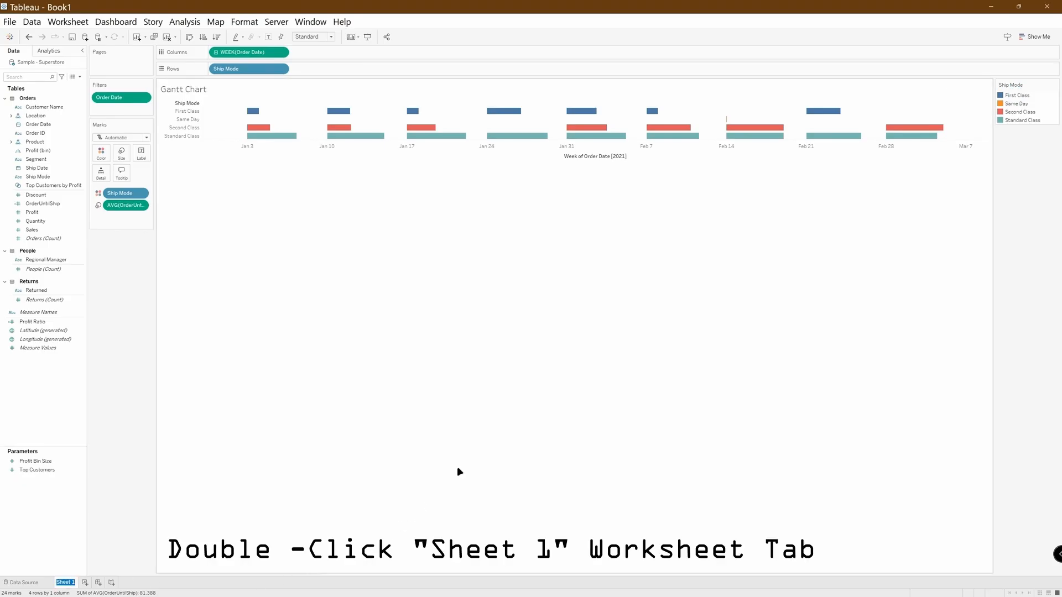
text(Gan)
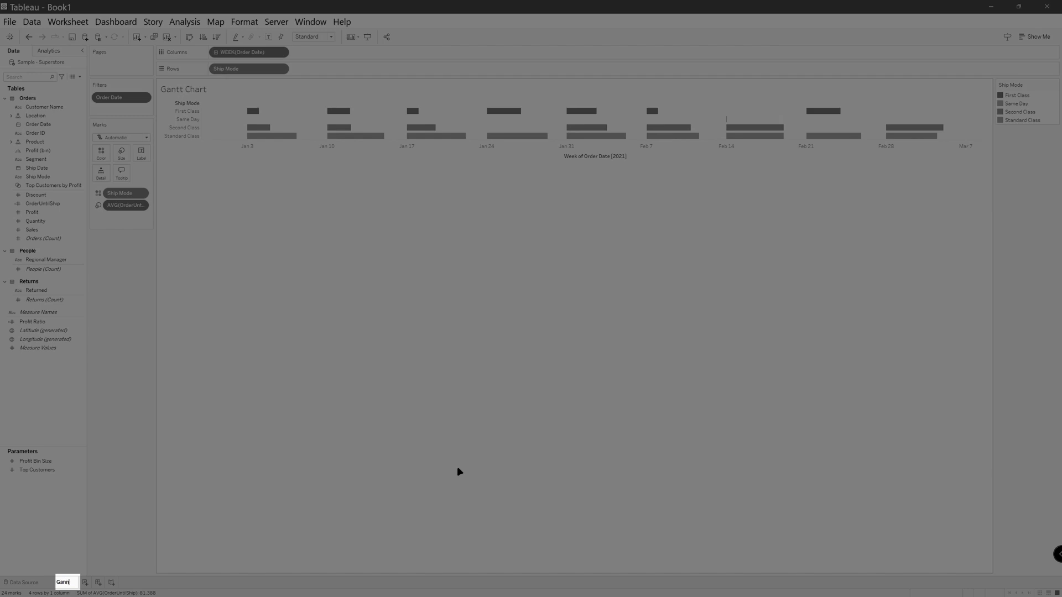
text(tt Chart)
key(Return)
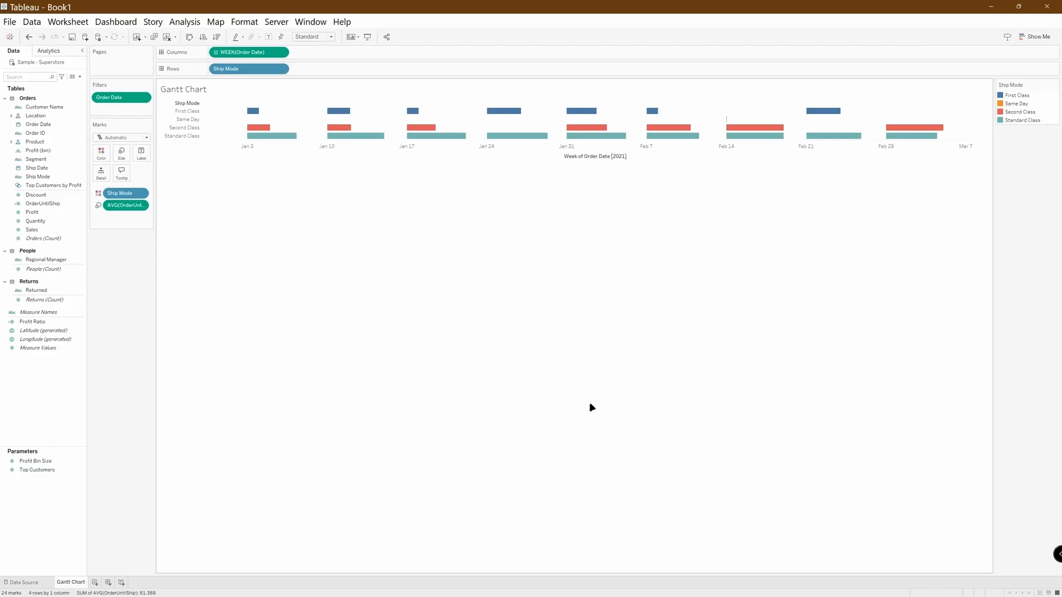